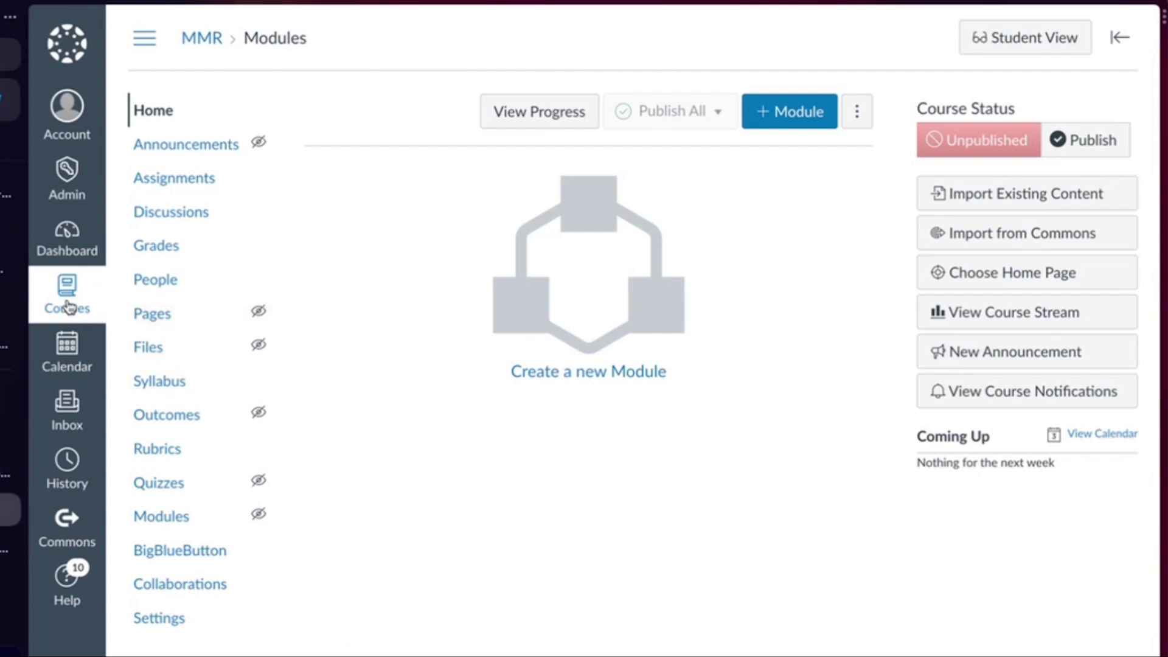
Go to the MMR Test Course's Settings page.
left_click(156, 625)
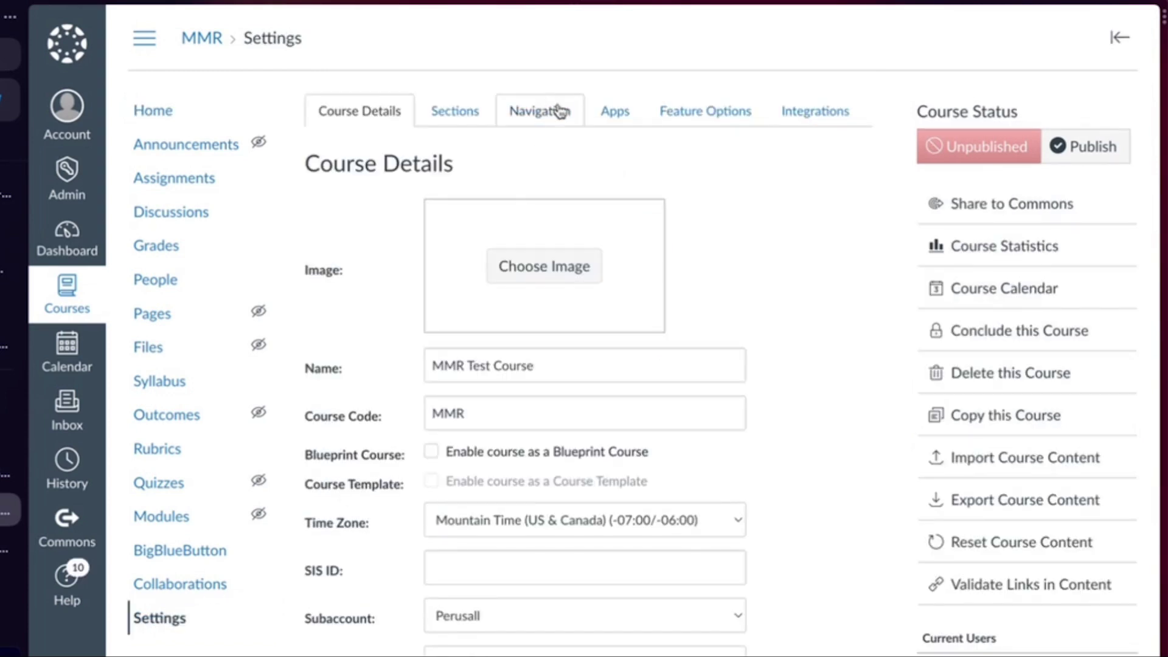
Enable the hidden Perusall 1.3 item in the course navigation and save the navigation.
left_click(543, 118)
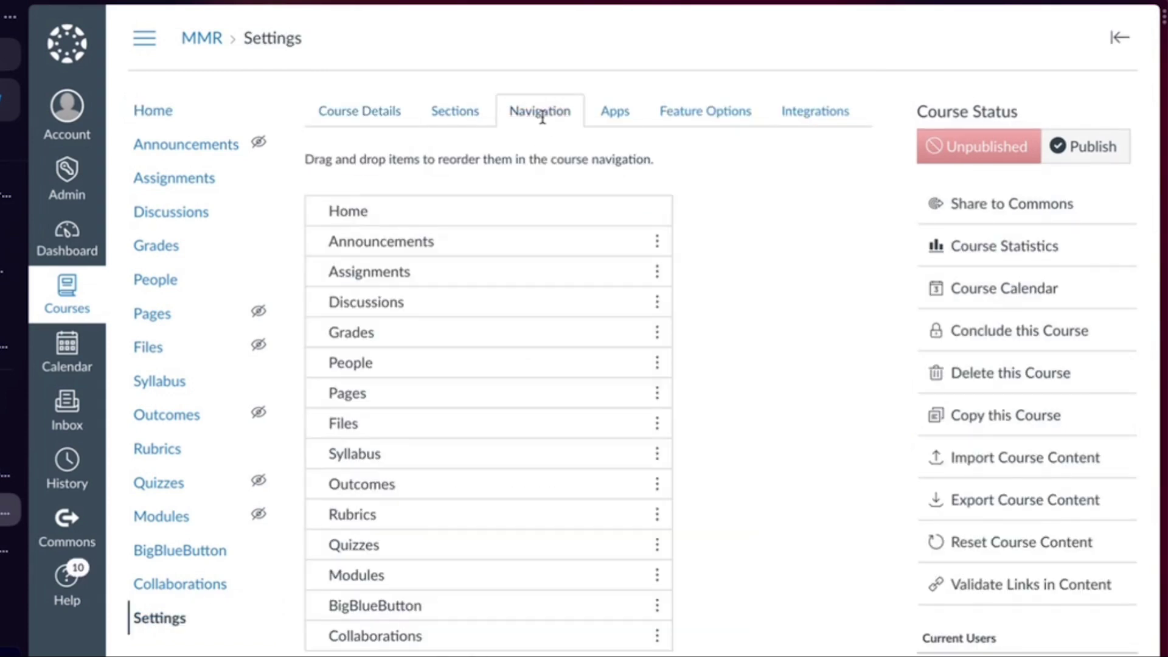
scroll(446, 398, "down", 2)
scroll(448, 399, "down", 3)
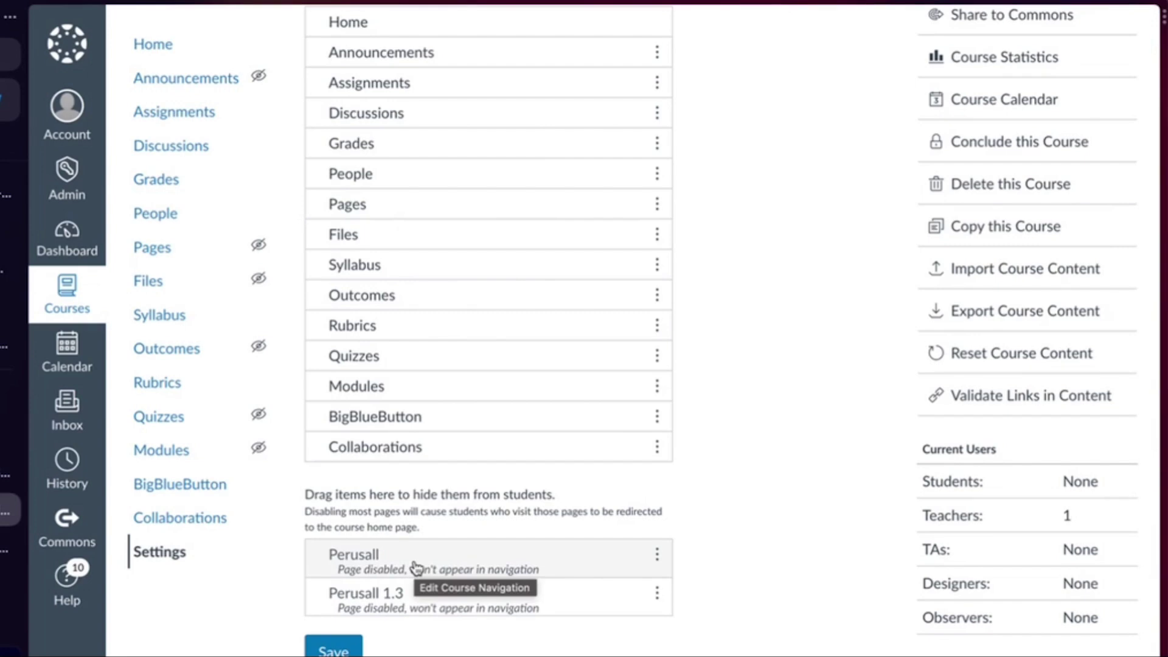
left_click(655, 601)
left_click(624, 644)
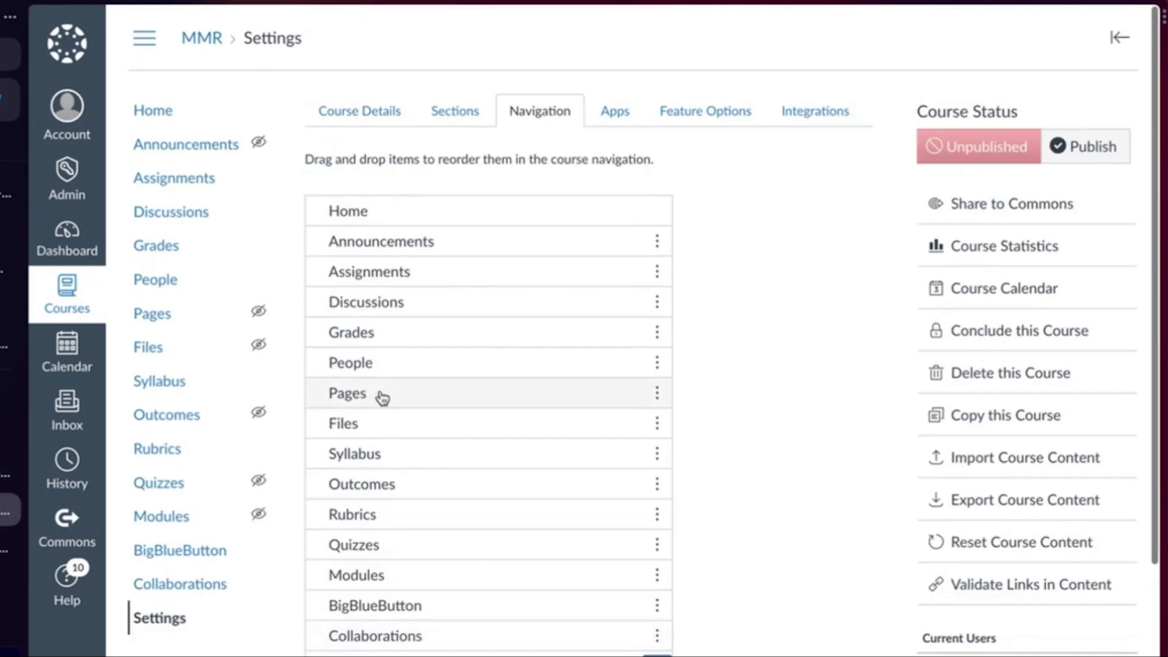
scroll(382, 398, "down", 3)
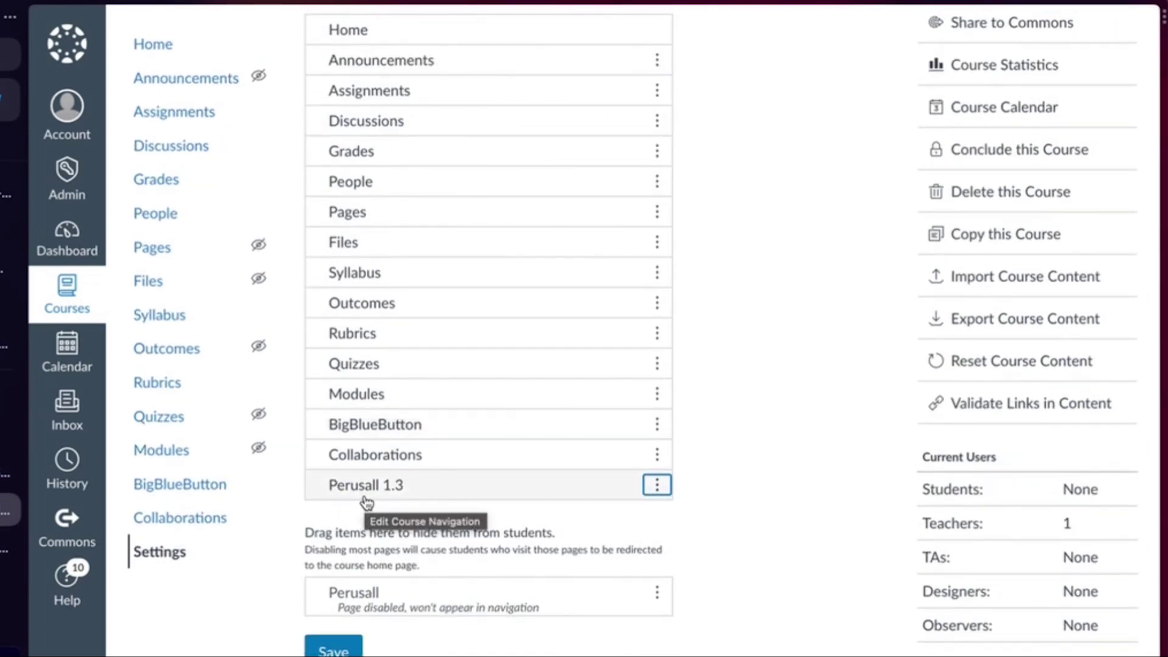
left_click(336, 651)
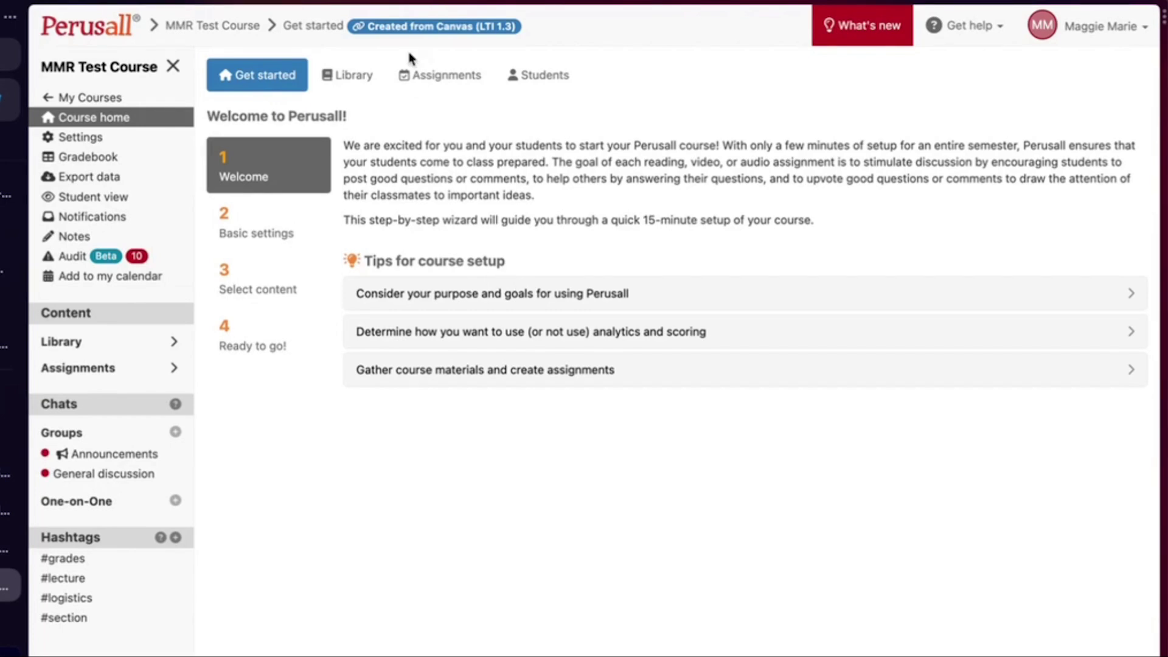
Show the Perusall course library and dismiss the copy-materials dialog without copying.
left_click(370, 78)
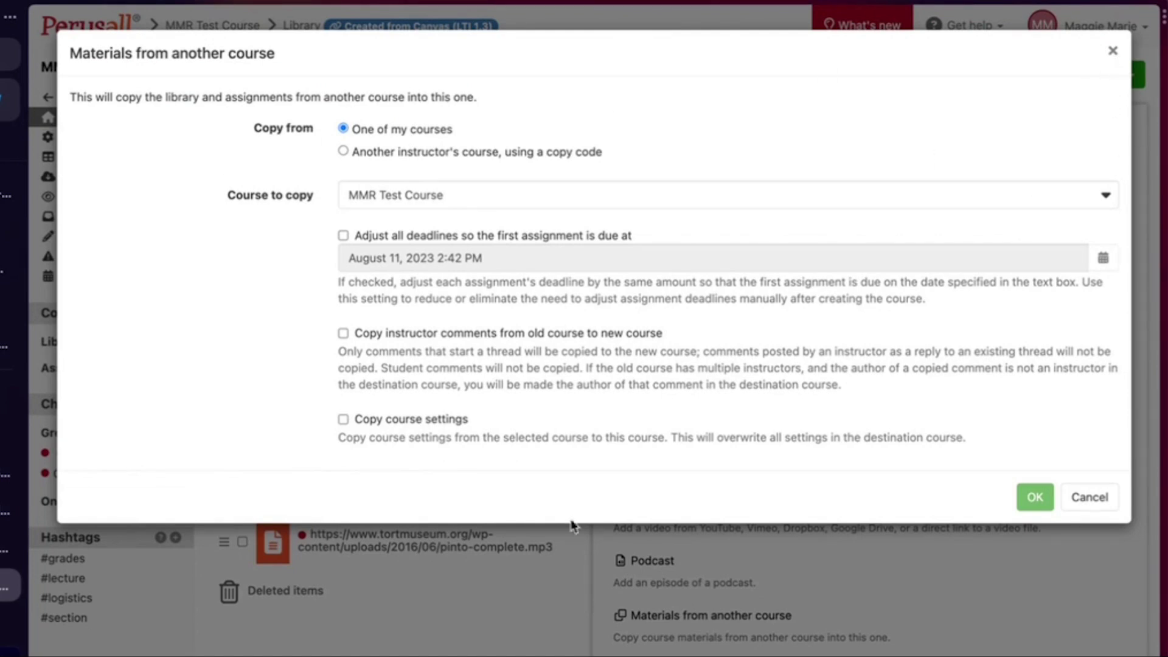
left_click(1113, 51)
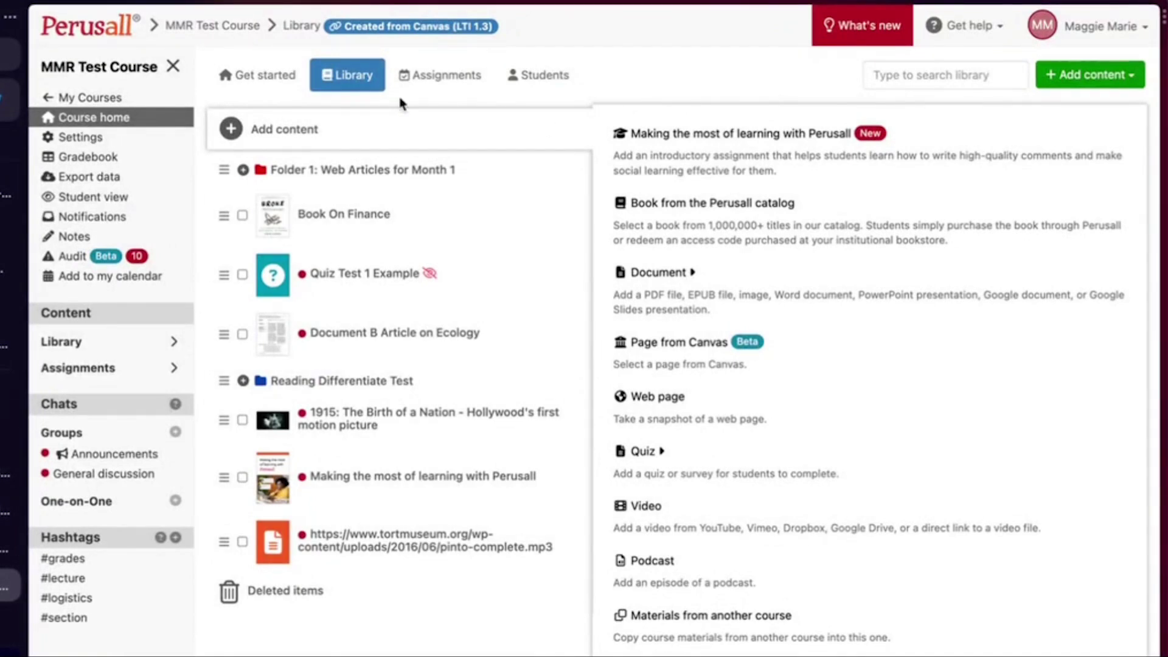
Bring up Perusall's Settings > Scoring > LMS grade sync and review the gradebook column option.
left_click(104, 141)
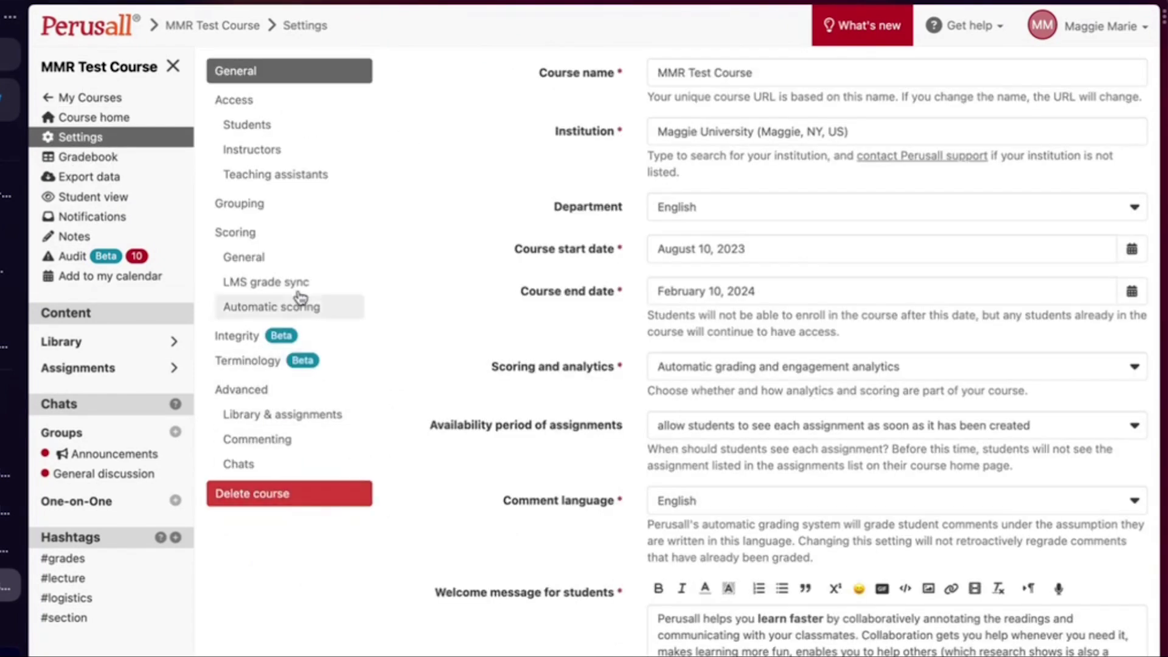
left_click(243, 238)
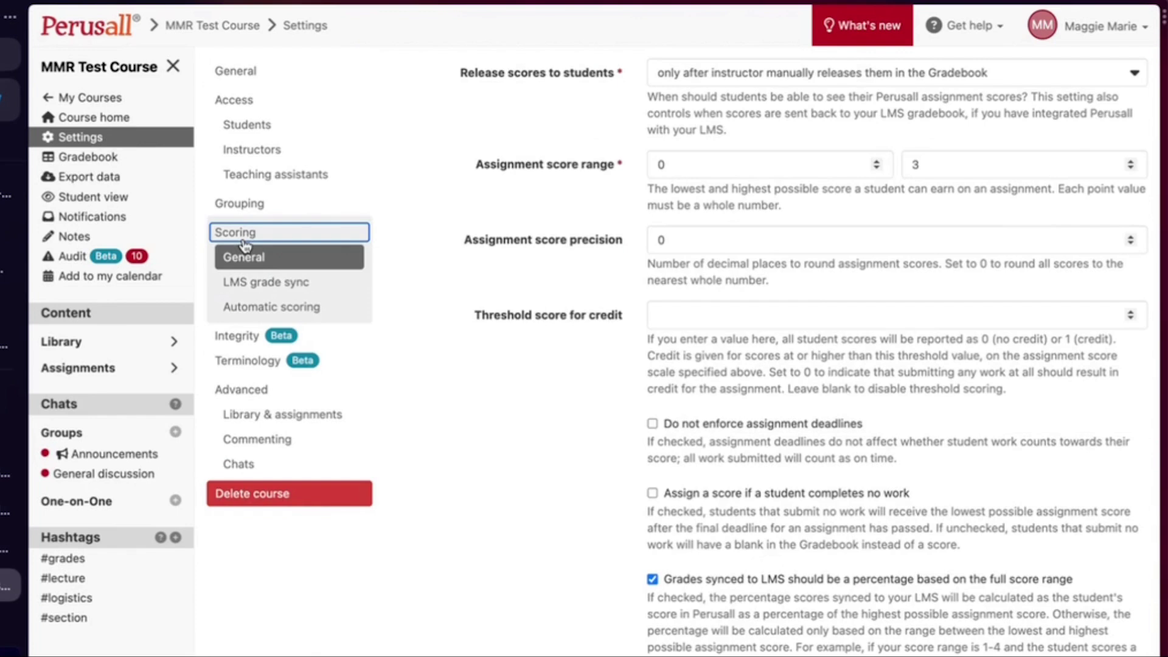
left_click(274, 291)
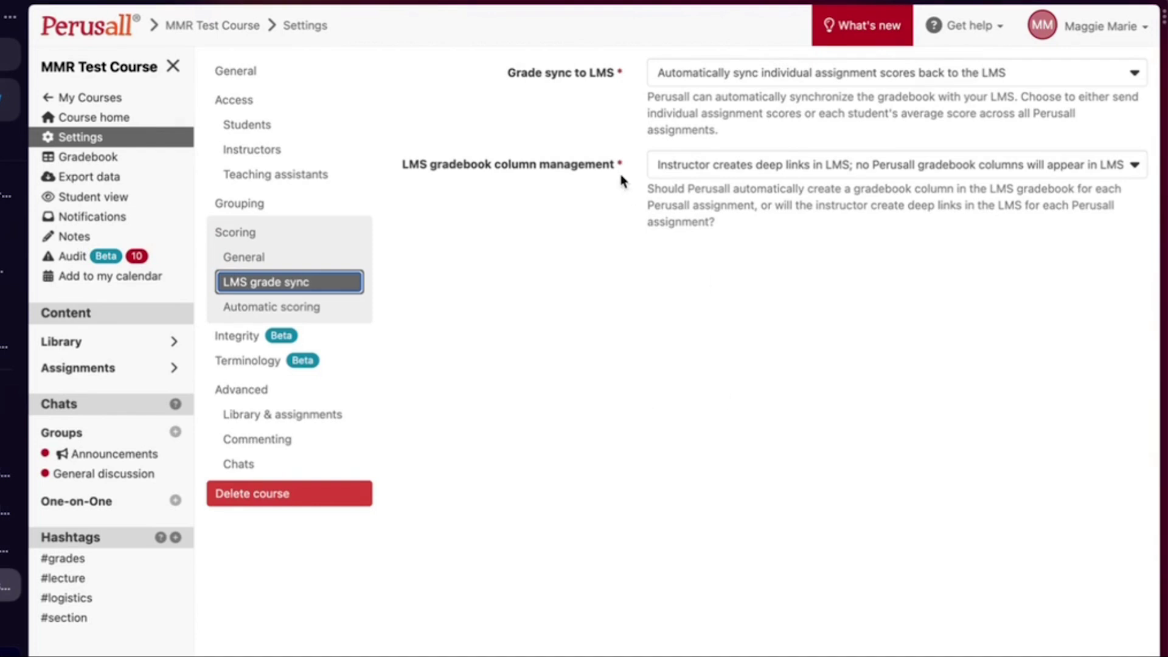
left_click_drag(615, 164, 398, 166)
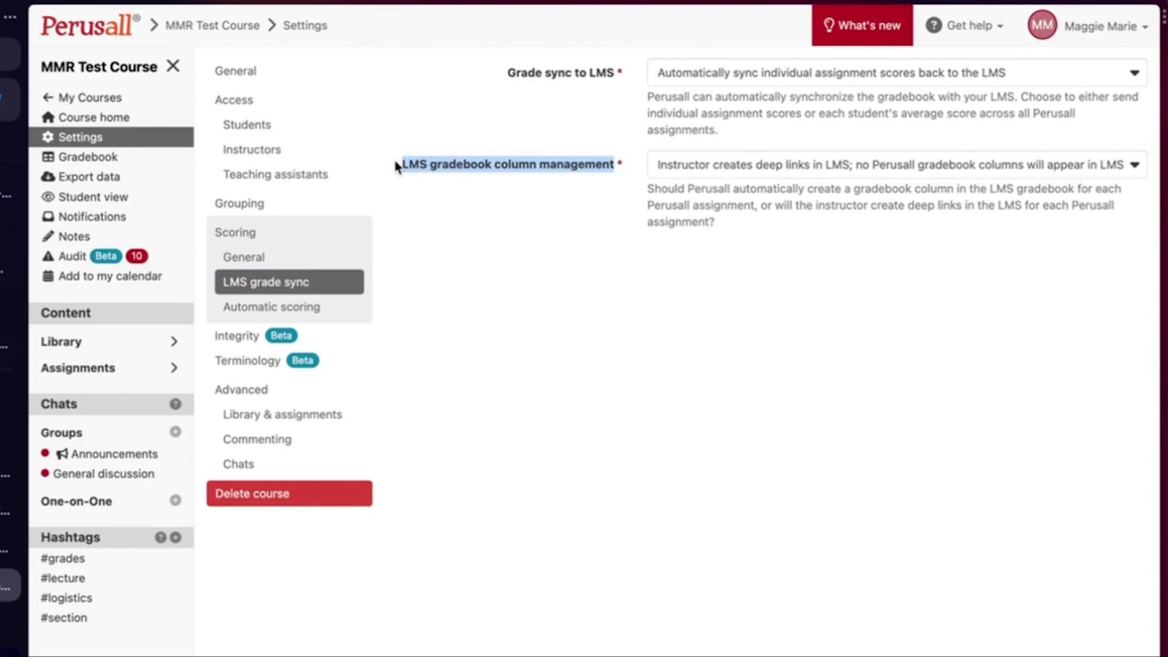
left_click(766, 240)
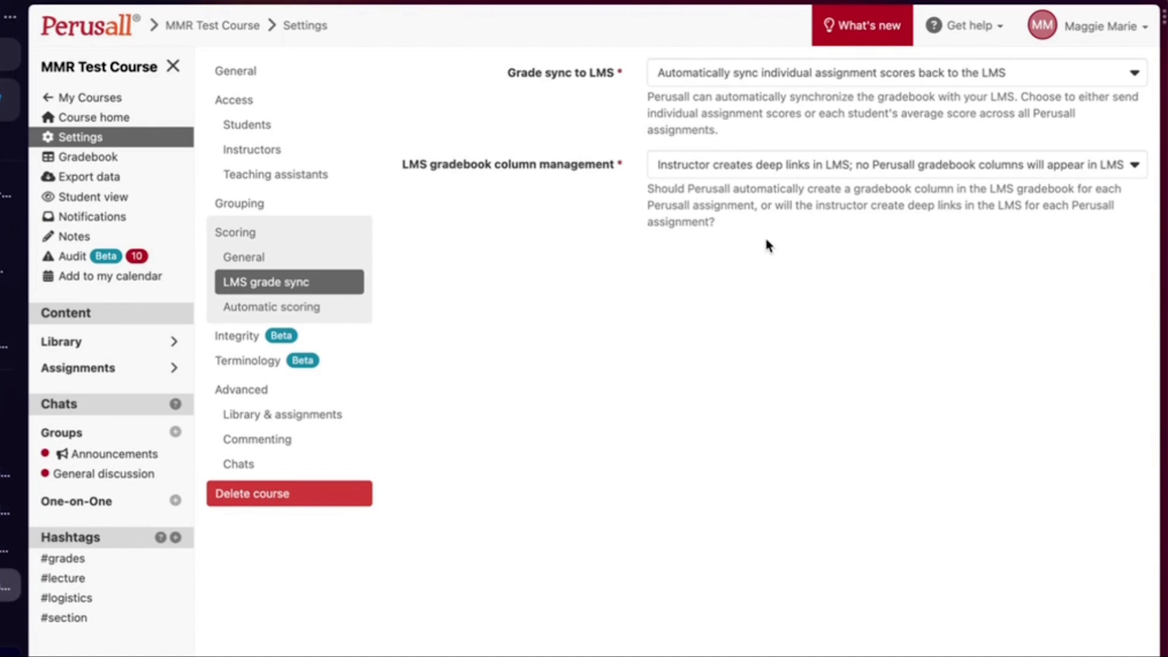
Set LMS gradebook column management to 'Instructor creates deep links in LMS'.
left_click(867, 164)
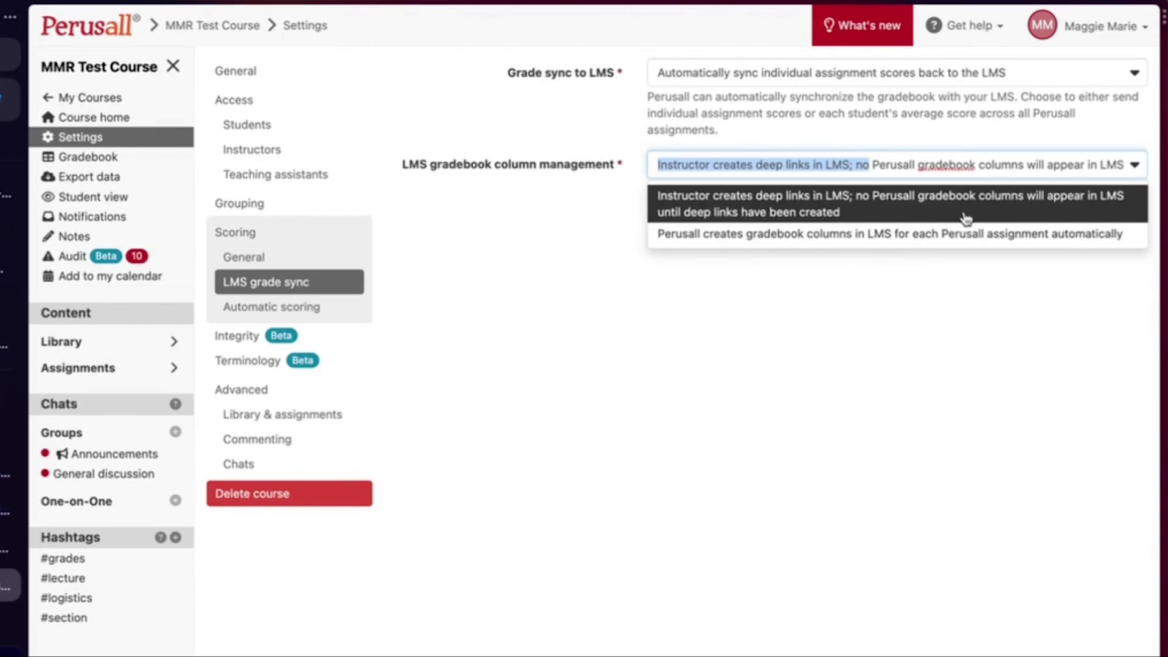
left_click(863, 211)
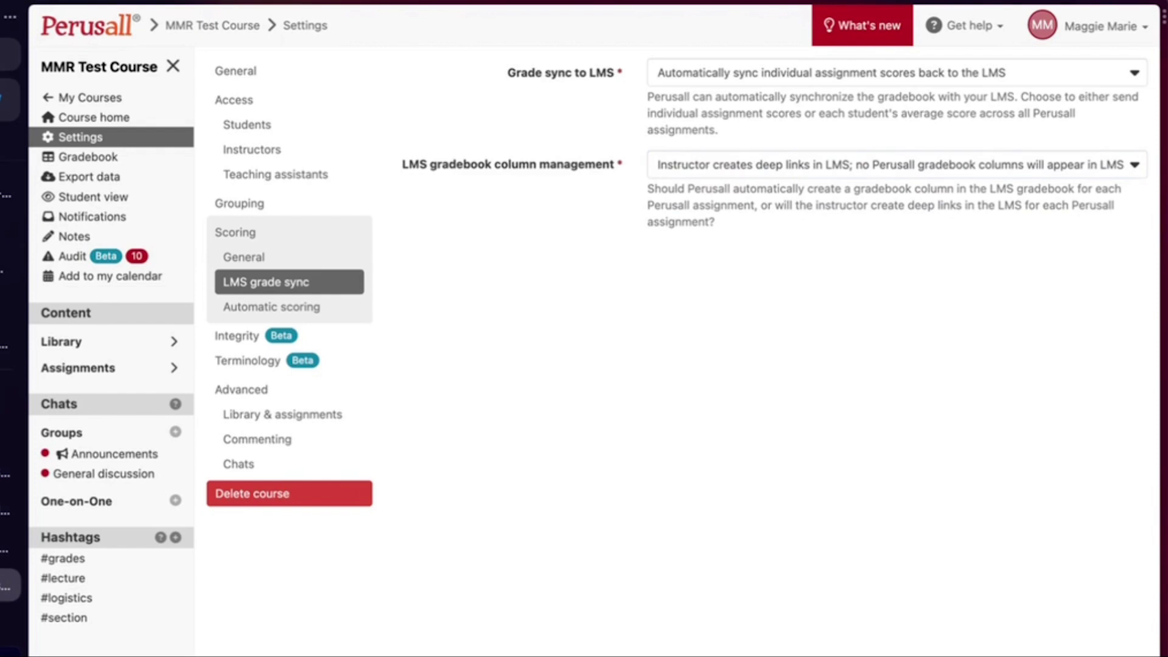
left_click(1130, 172)
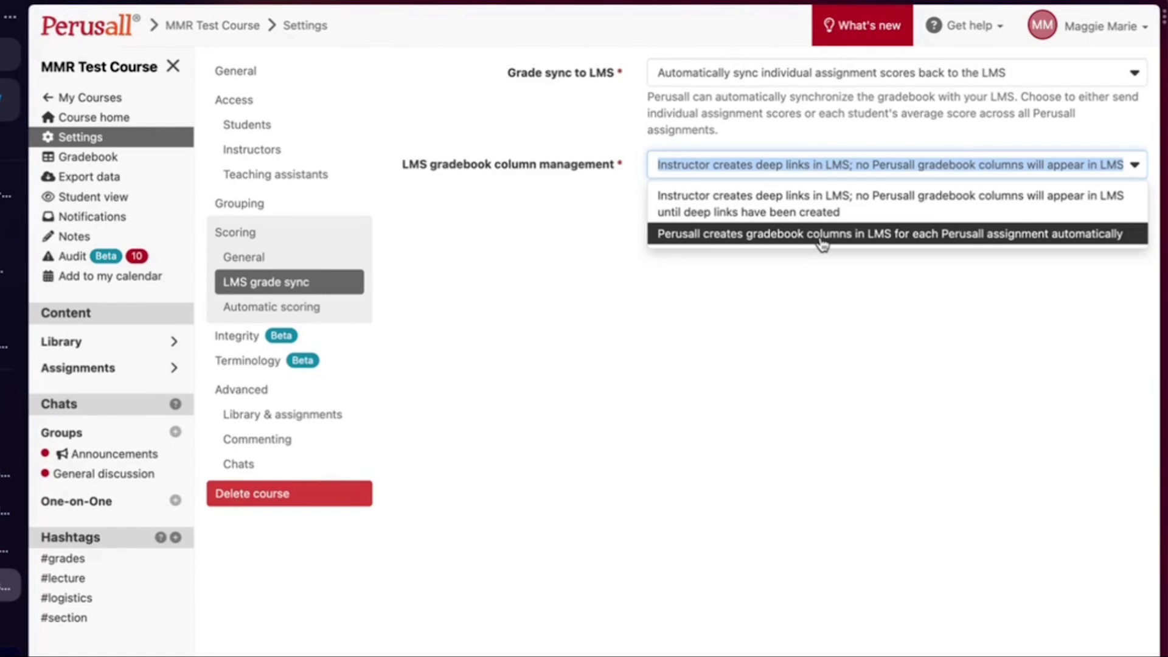
left_click(749, 214)
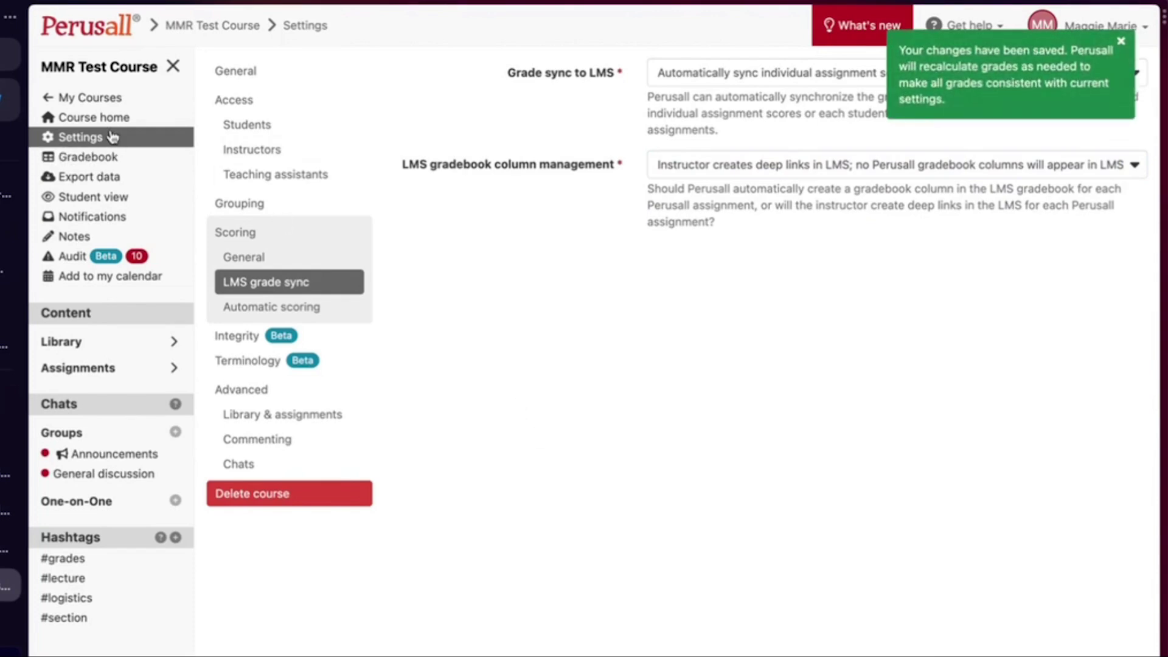
Browse Perusall's course home, library and assignments list.
left_click(98, 118)
left_click(348, 75)
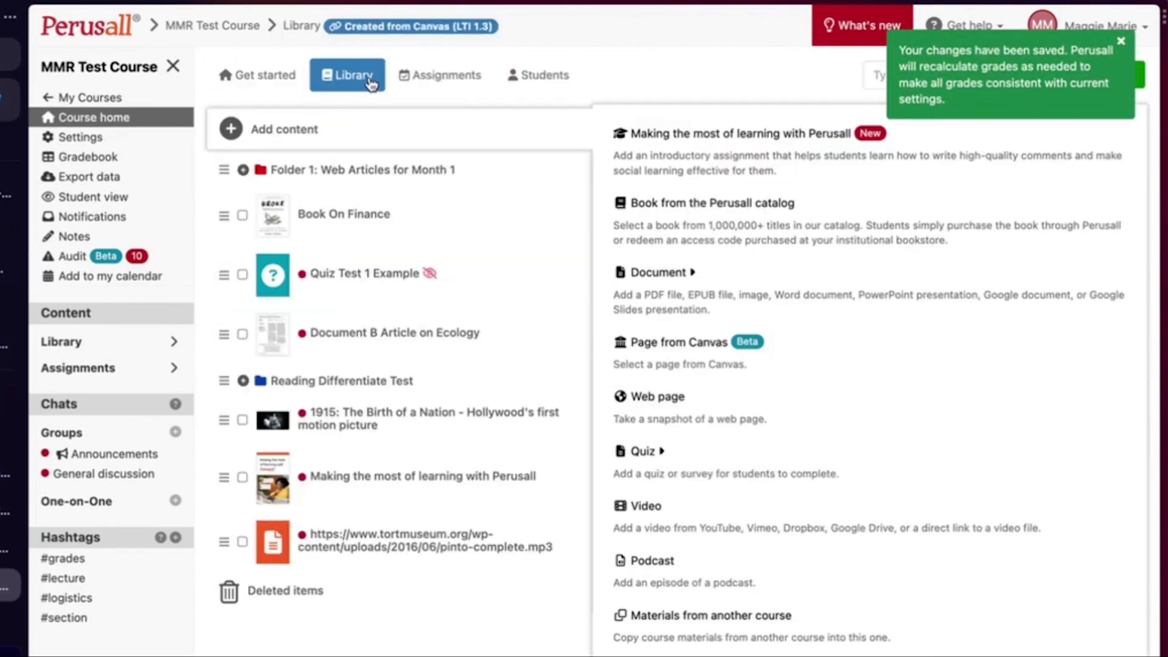
left_click(450, 86)
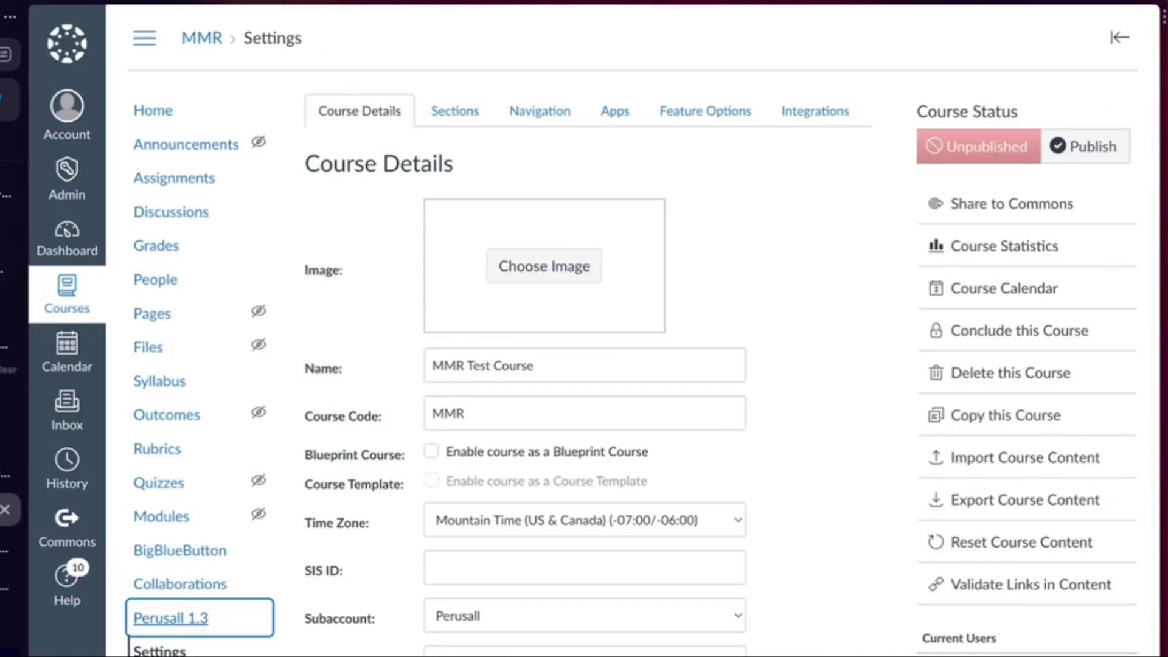
Start a new Canvas assignment named 'test 1'.
left_click(189, 180)
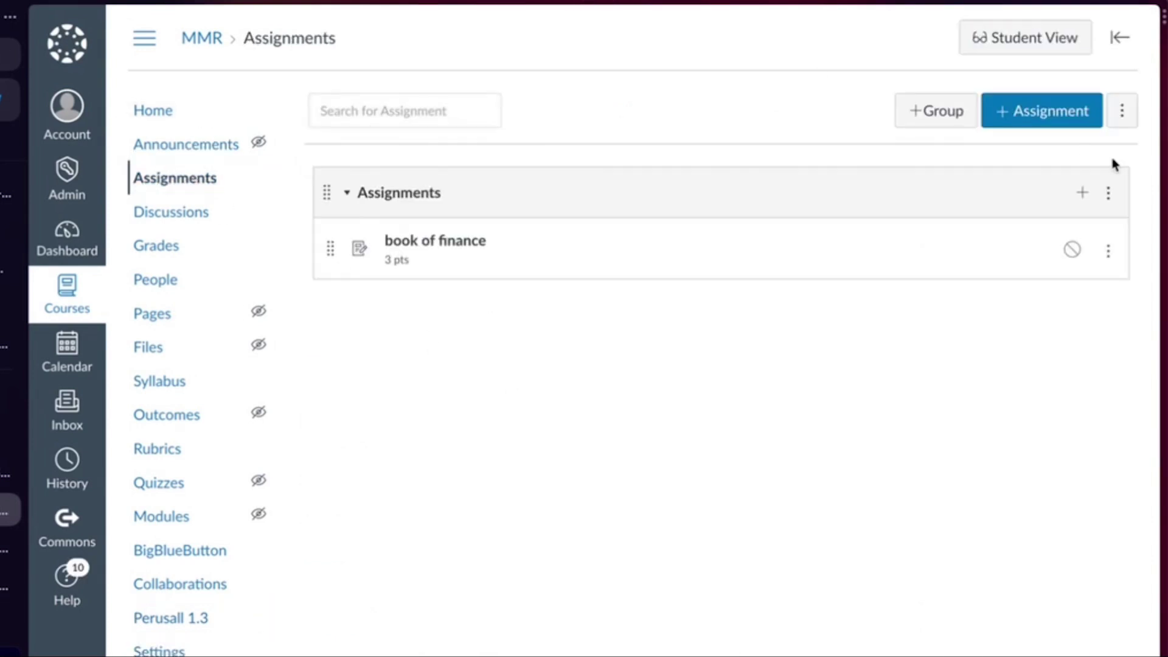
left_click(1034, 117)
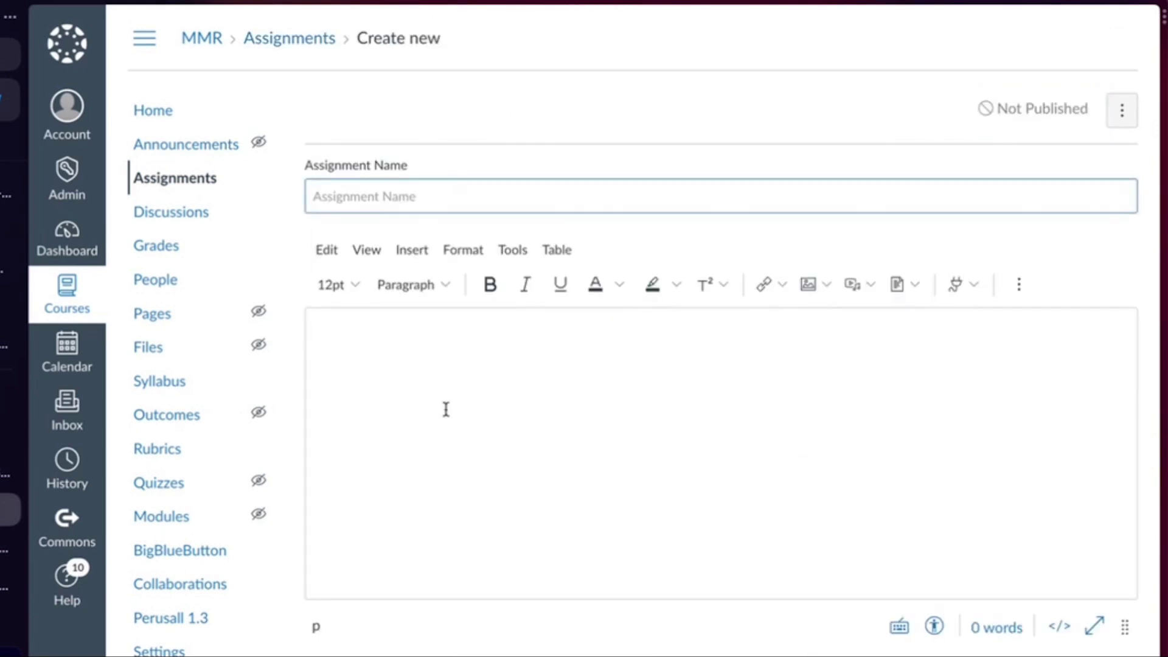
scroll(446, 409, "down", 1)
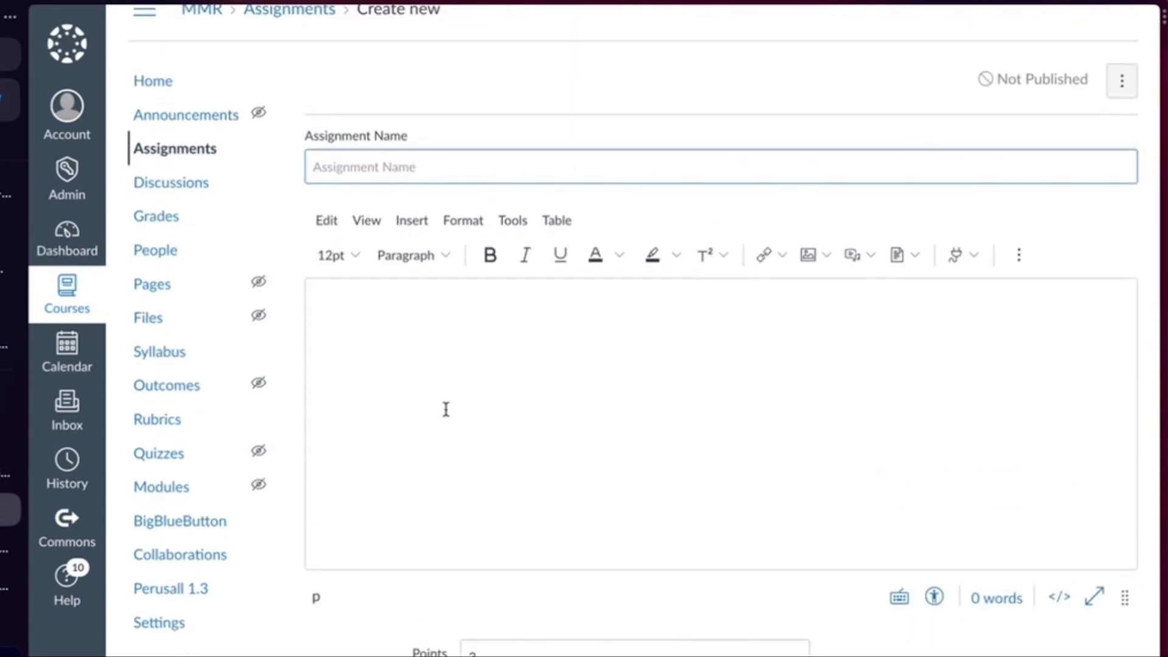
type("test 1")
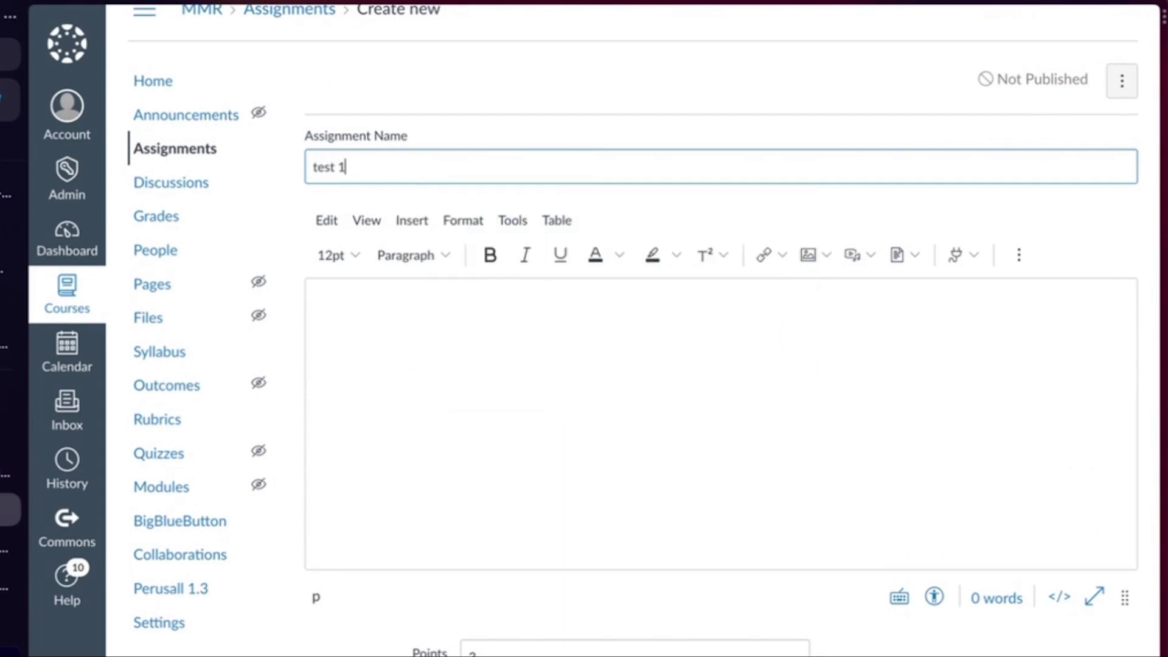
left_click(431, 511)
scroll(433, 514, "down", 10)
scroll(432, 517, "down", 4)
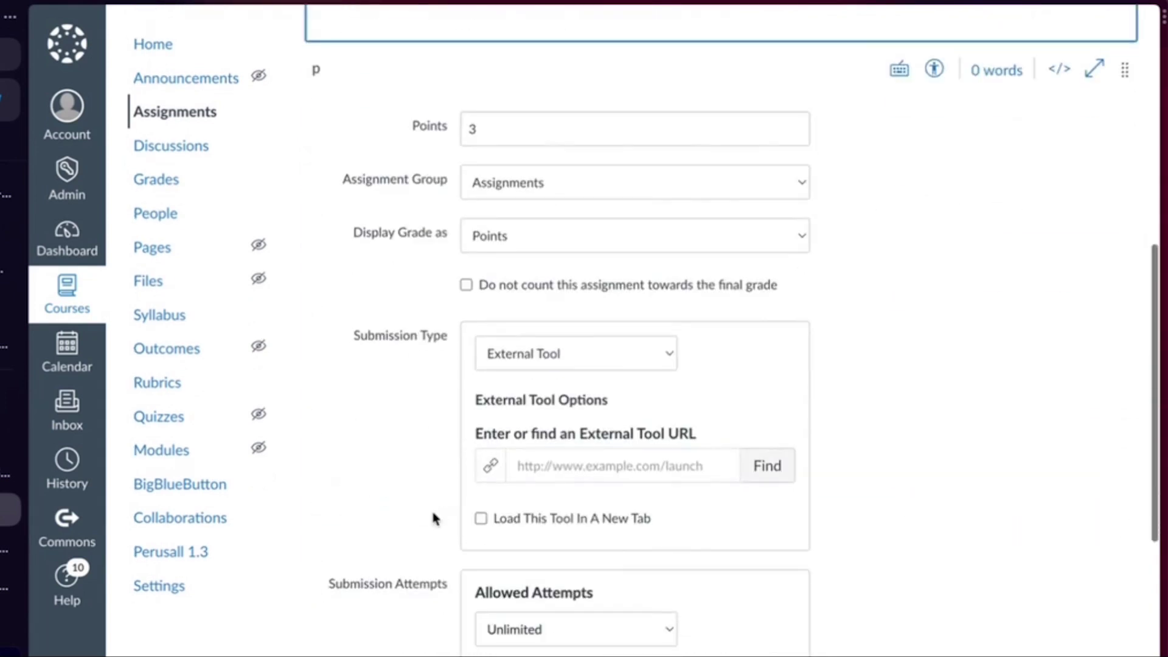
scroll(435, 516, "down", 4)
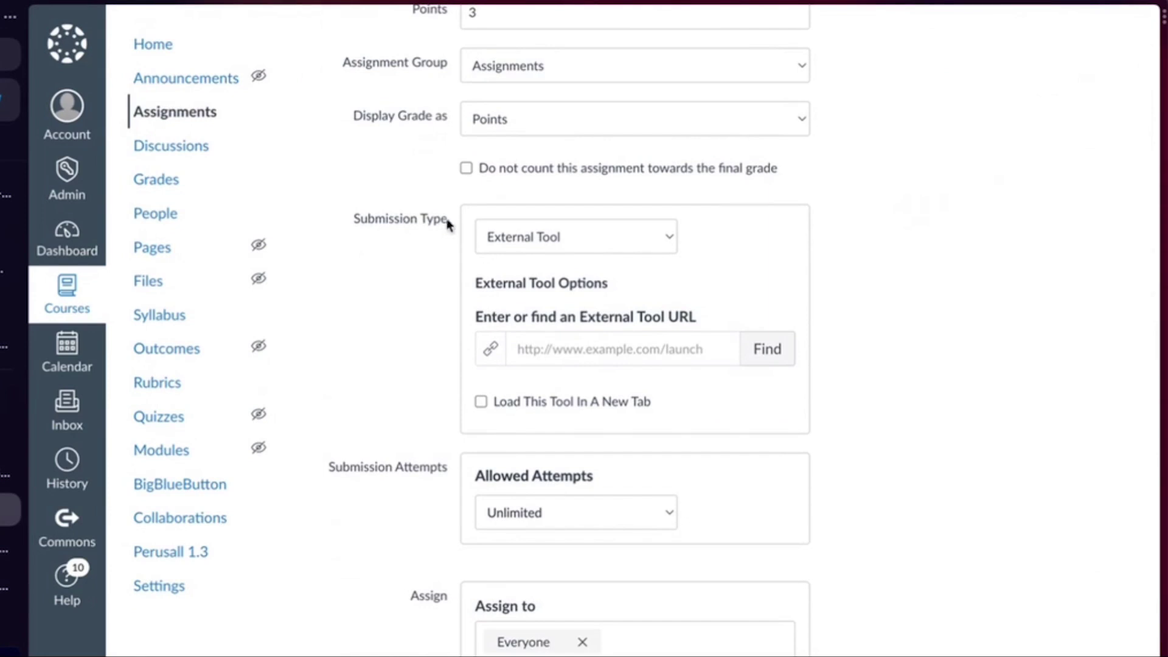
left_click_drag(455, 224, 308, 225)
Keep External Tool as the submission type and bring up the external tool list.
left_click(648, 238)
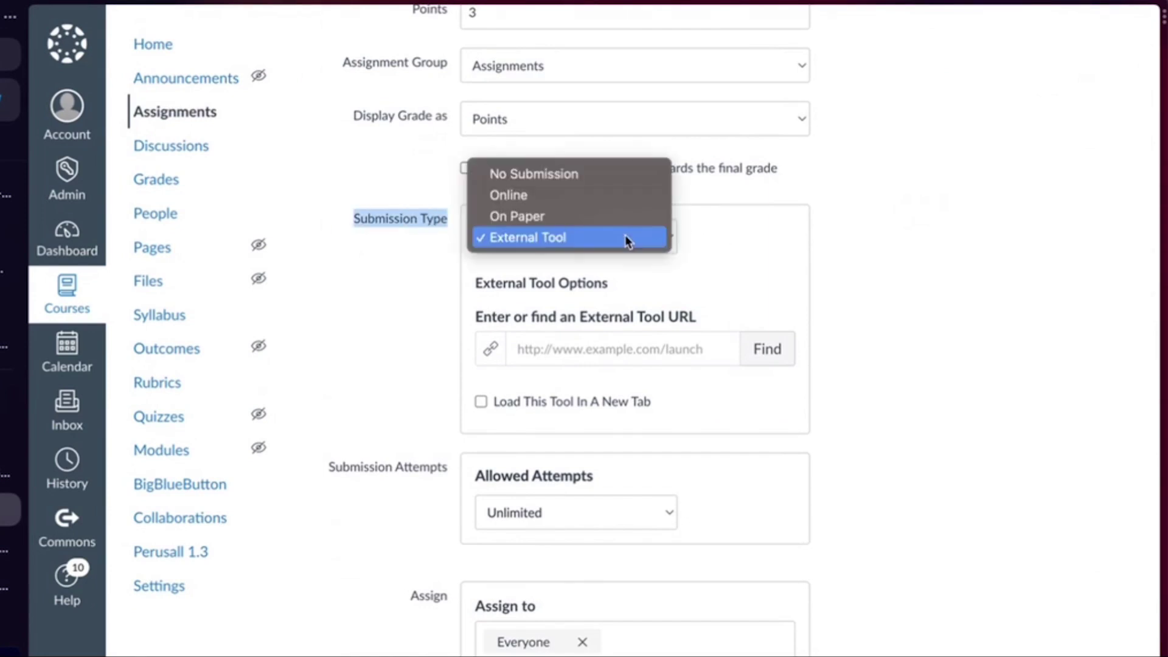
left_click(530, 238)
scroll(743, 323, "down", 3)
scroll(742, 323, "down", 3)
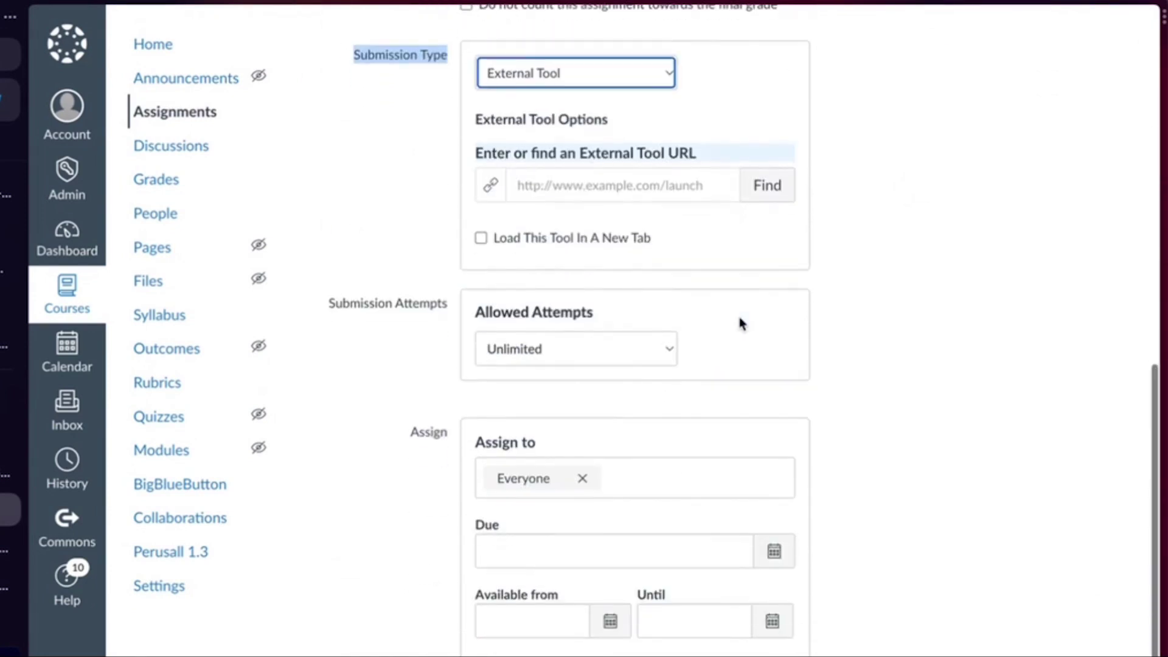
left_click(776, 186)
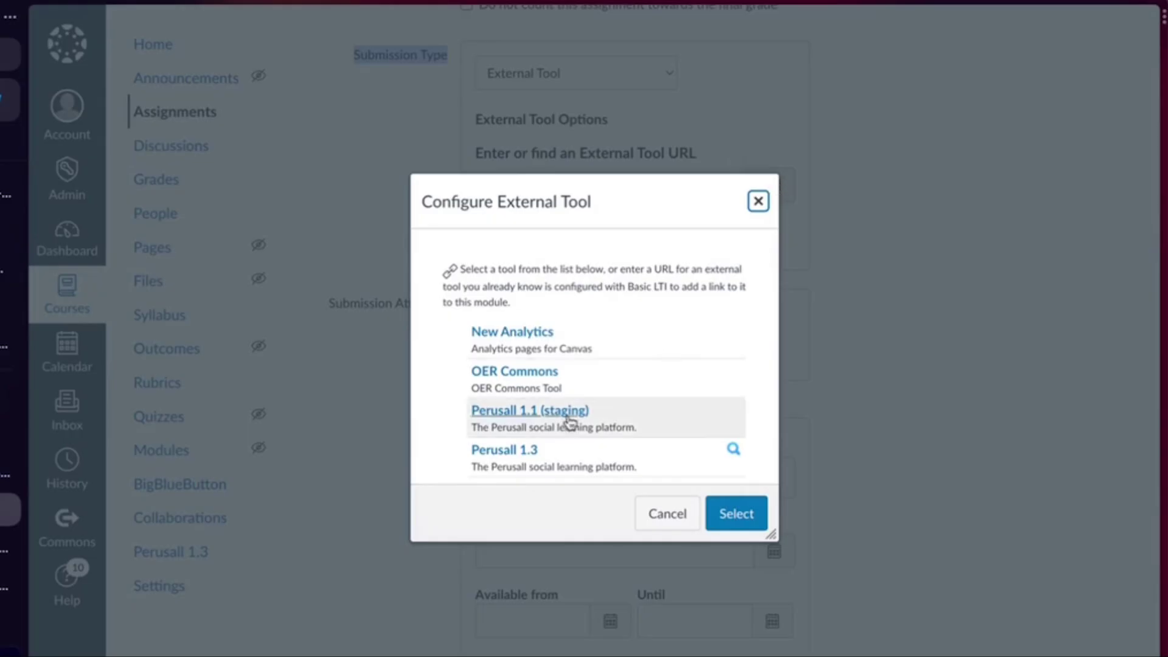
Link test 1 to Perusall 1.3, closing the resource picker before confirming.
scroll(560, 424, "down", 1)
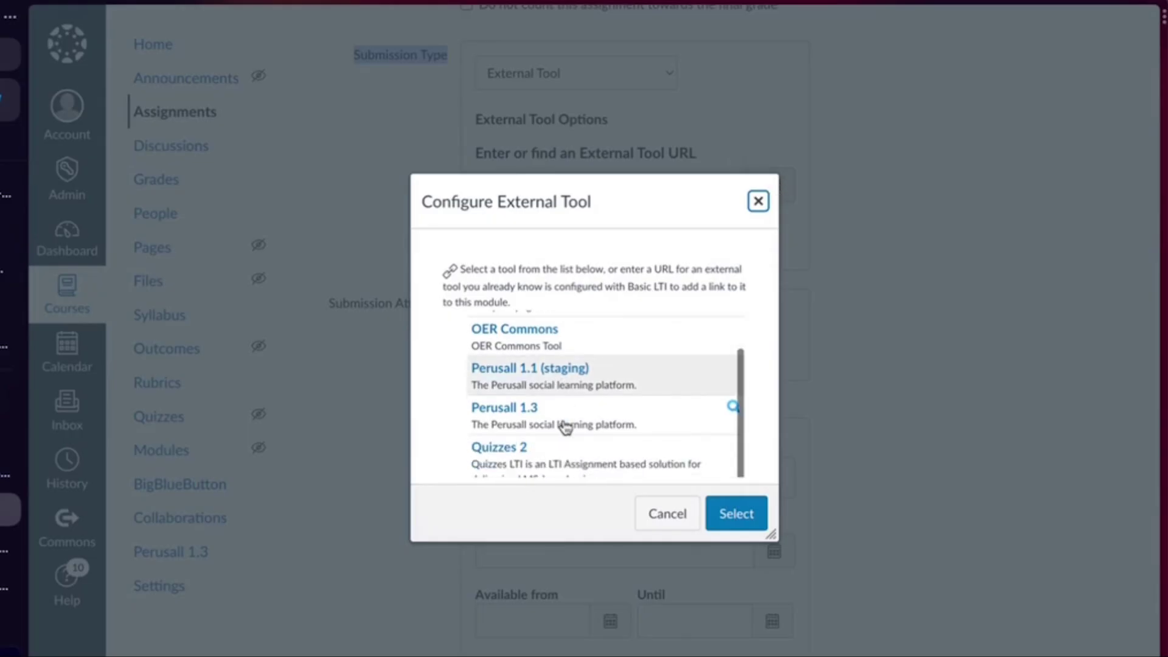
left_click(504, 408)
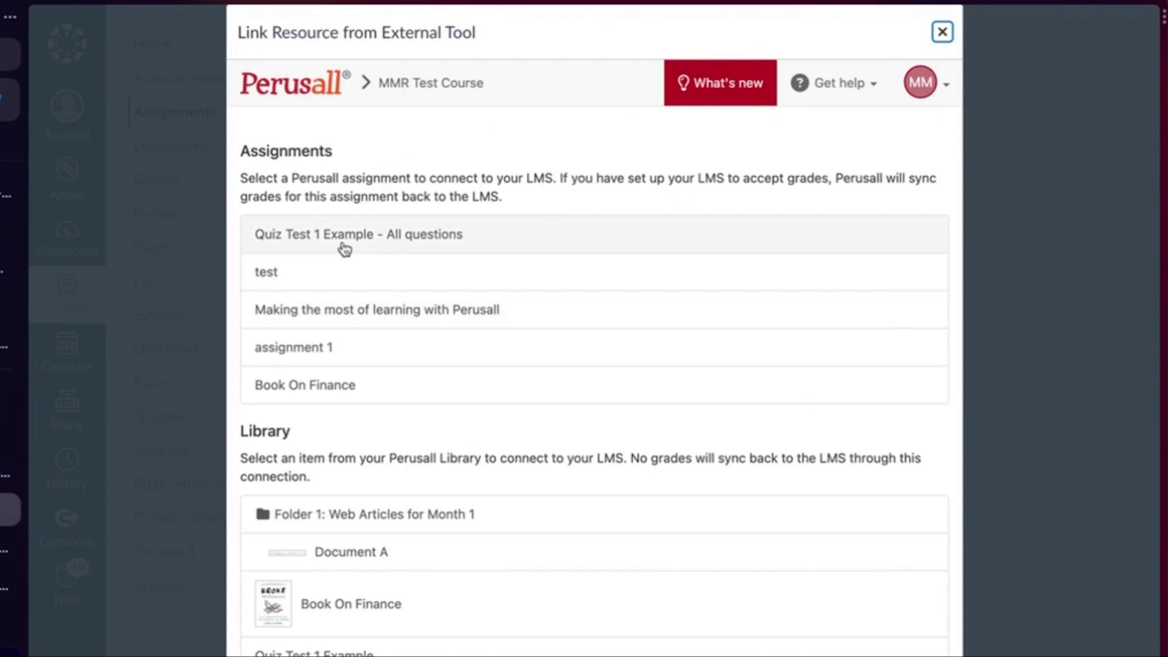
left_click(291, 361)
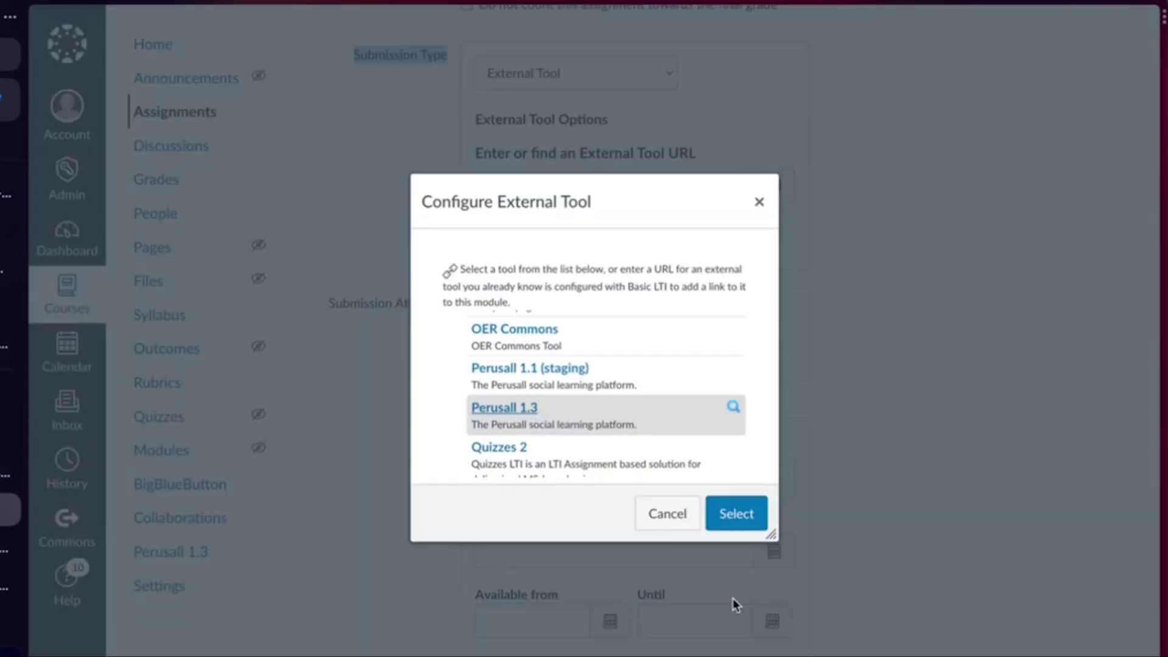
left_click(730, 514)
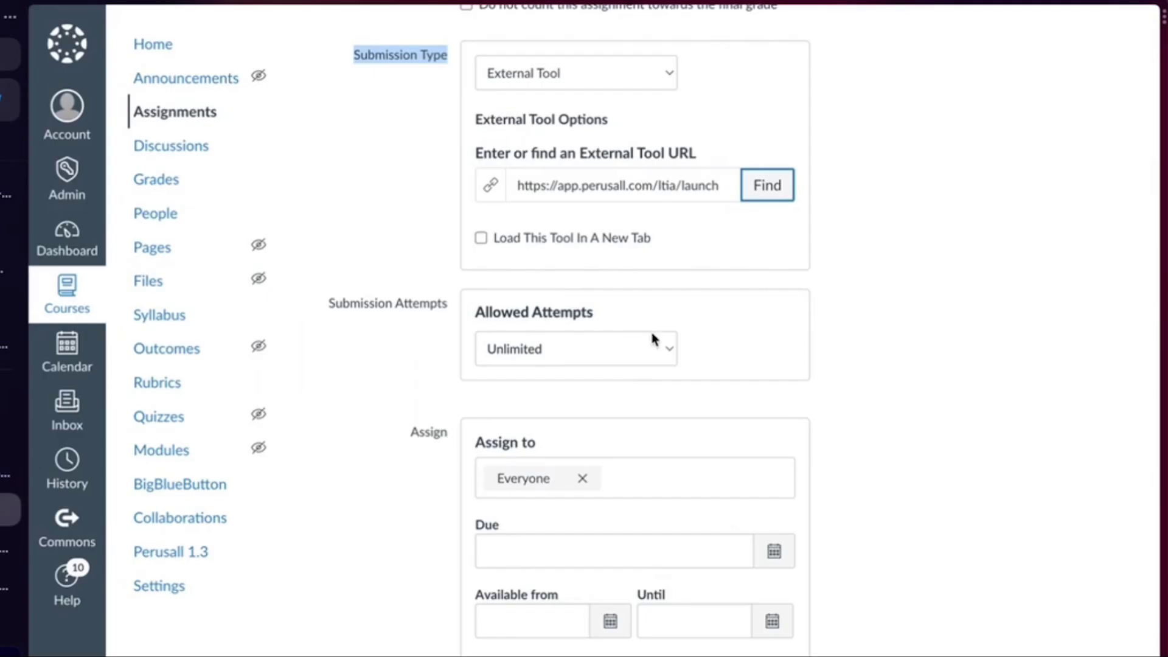
Set the Perusall tool to load in a new tab, then save and publish test 1.
left_click(482, 238)
scroll(697, 378, "down", 2)
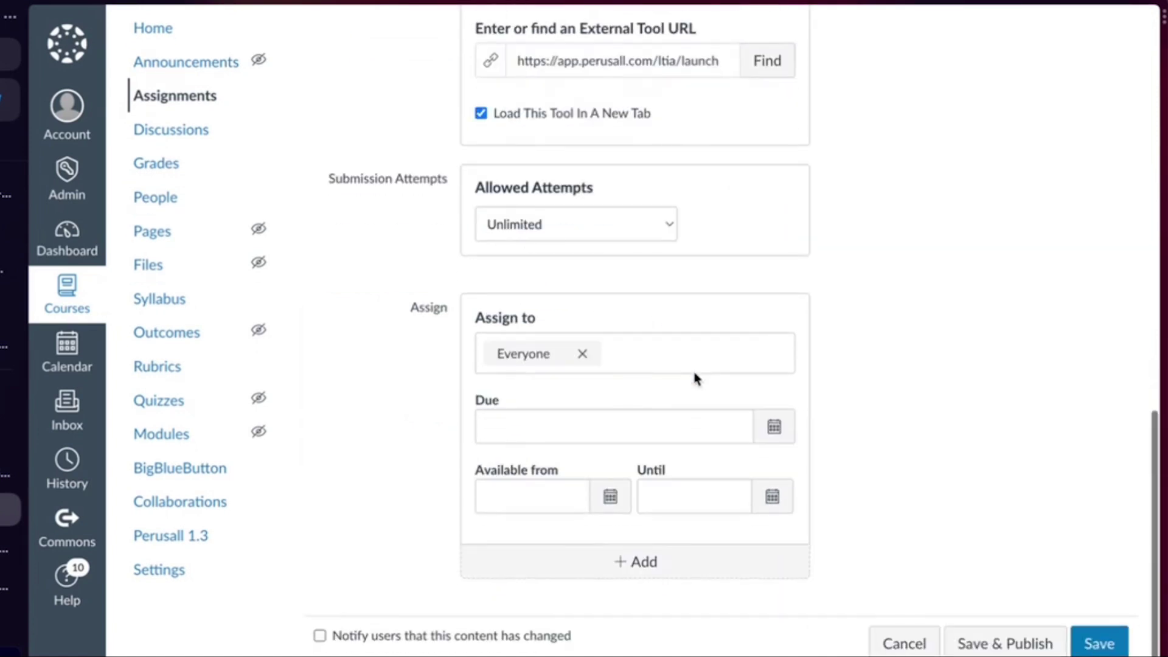
scroll(697, 377, "up", 1)
left_click(1003, 651)
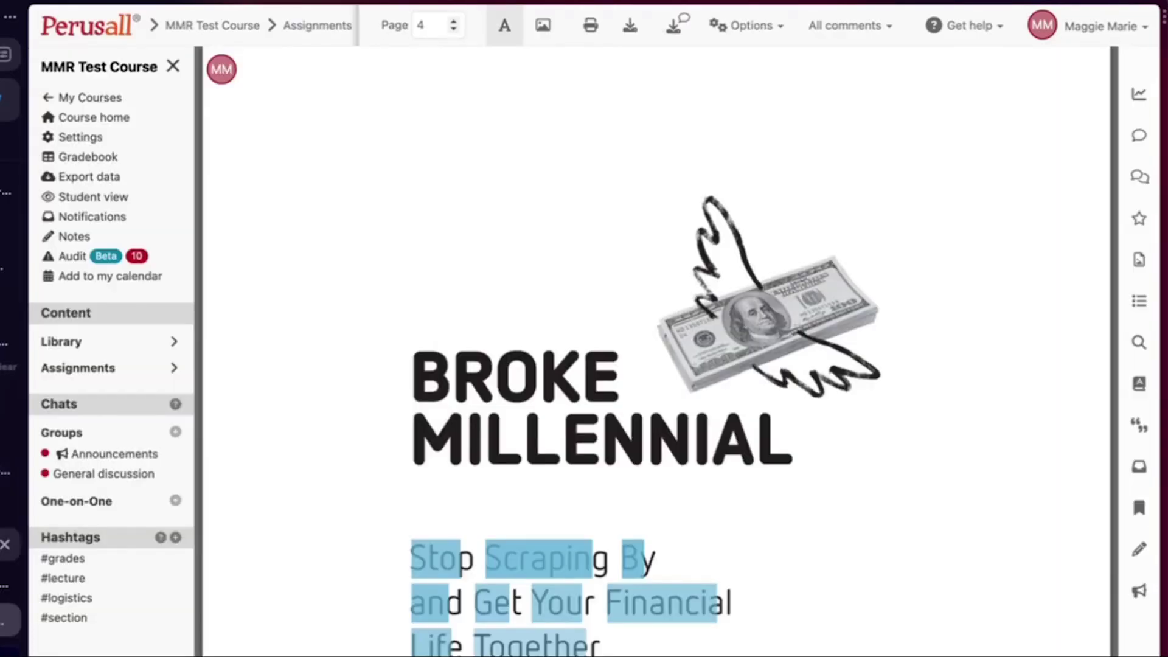
Close the Perusall reader, then view the course assignments and grades.
key("super+w")
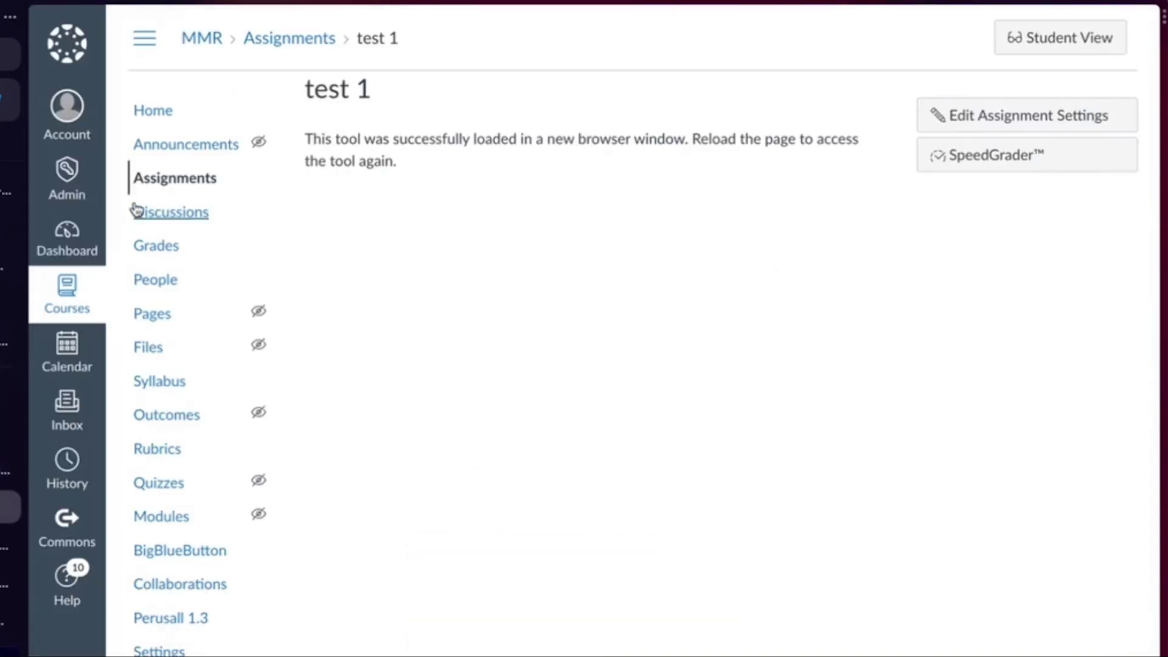
left_click(188, 182)
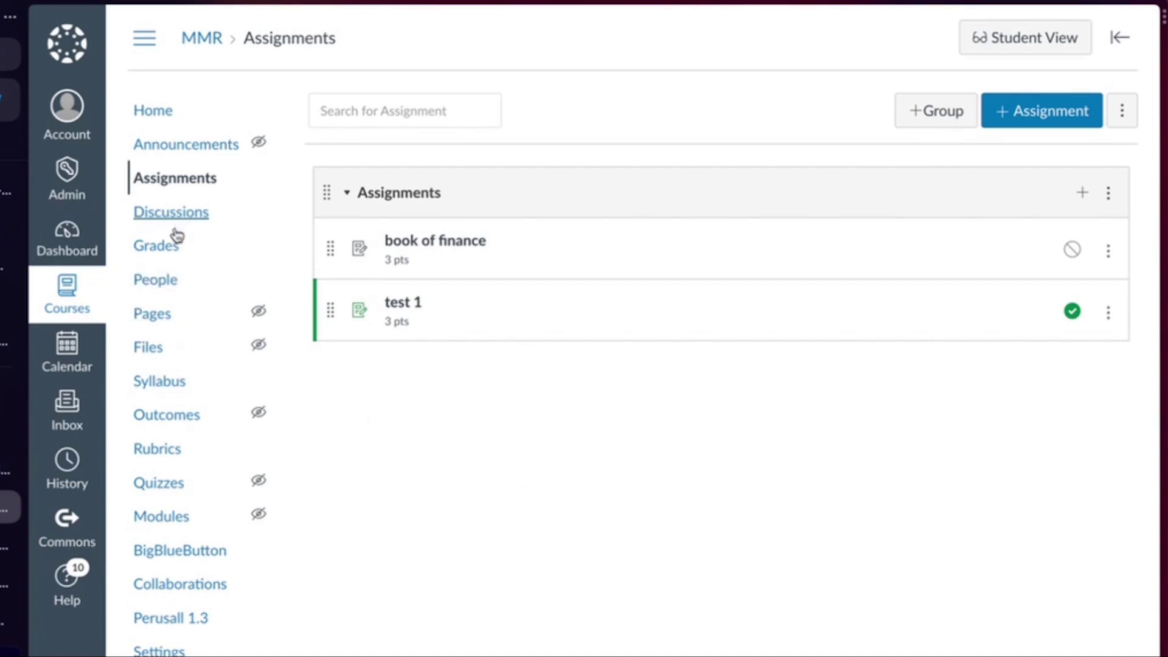
left_click(167, 251)
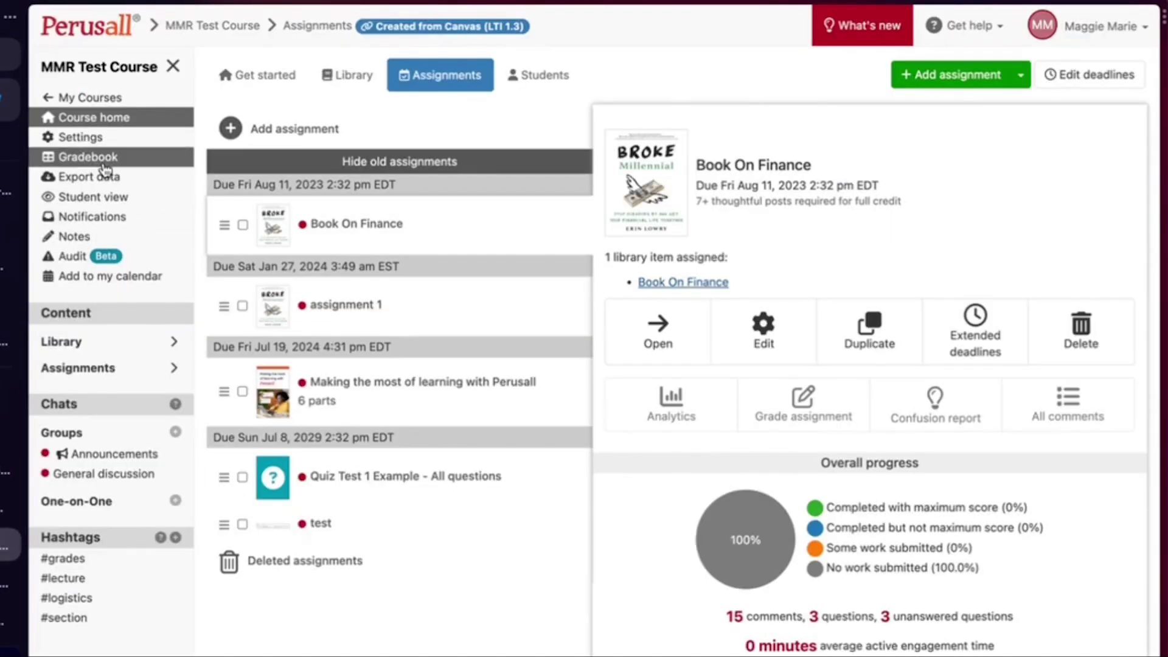
Recheck Perusall's LMS grade sync column option, then view Perusall's course assignments.
left_click(92, 155)
left_click(86, 137)
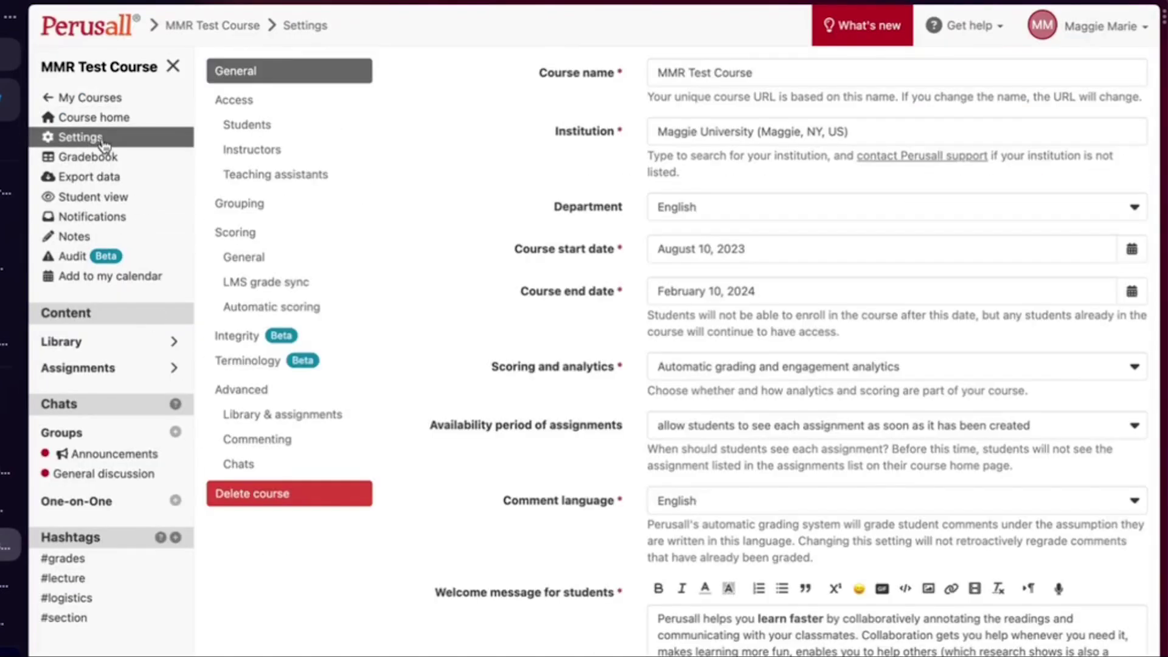
left_click(274, 284)
left_click(849, 165)
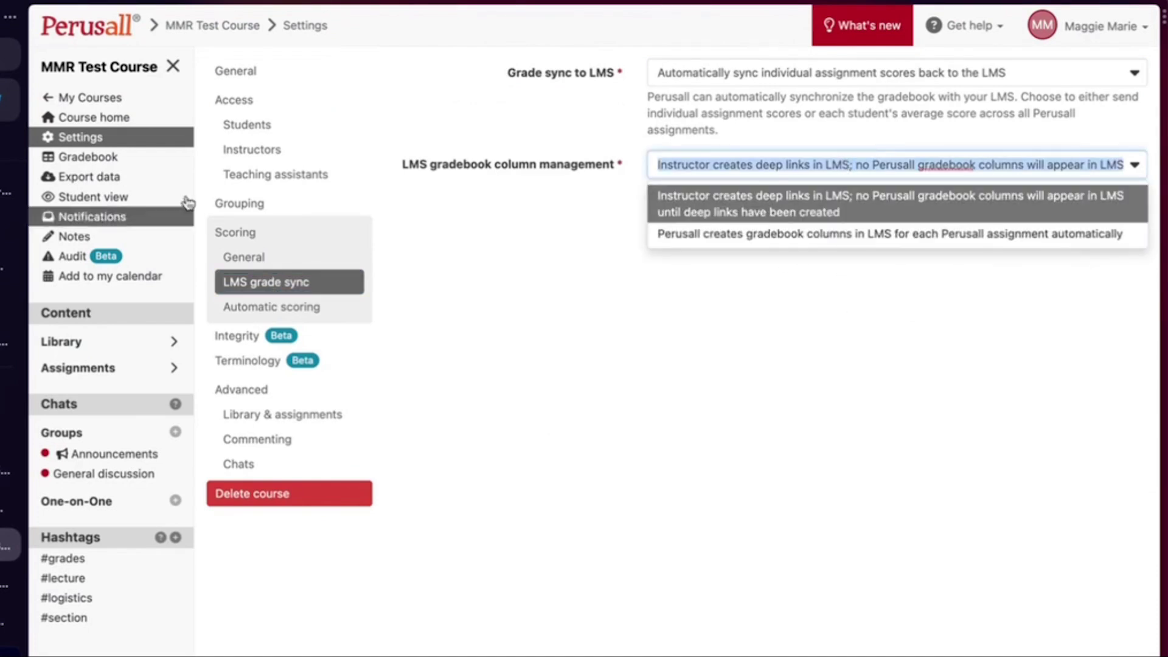
left_click(125, 119)
left_click(443, 73)
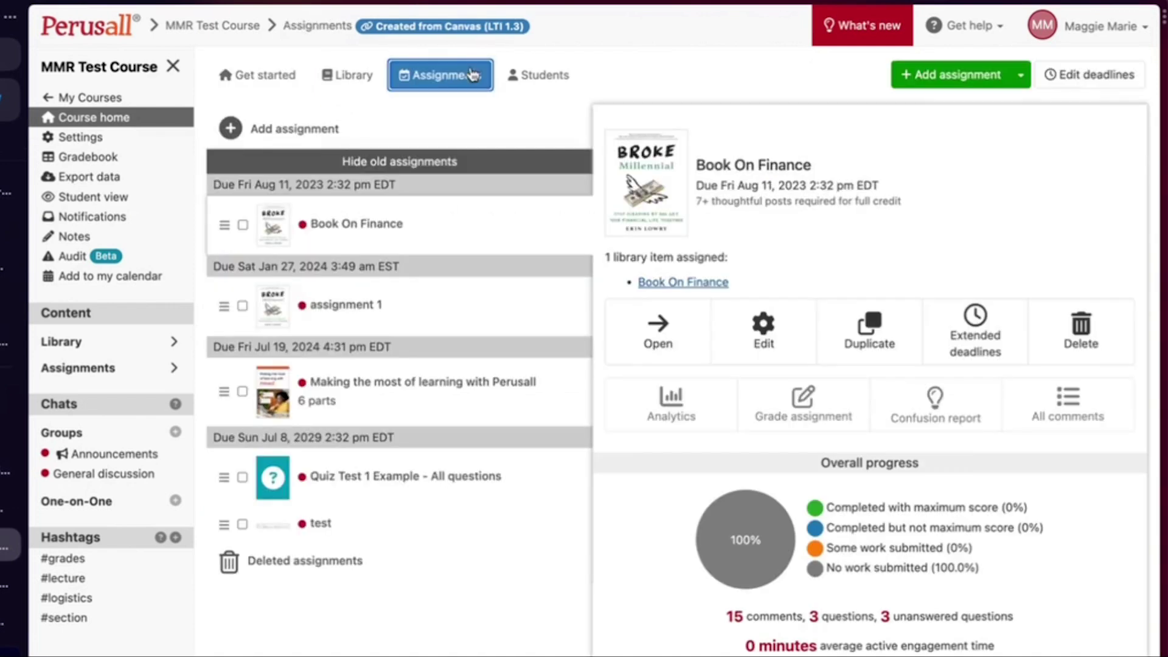